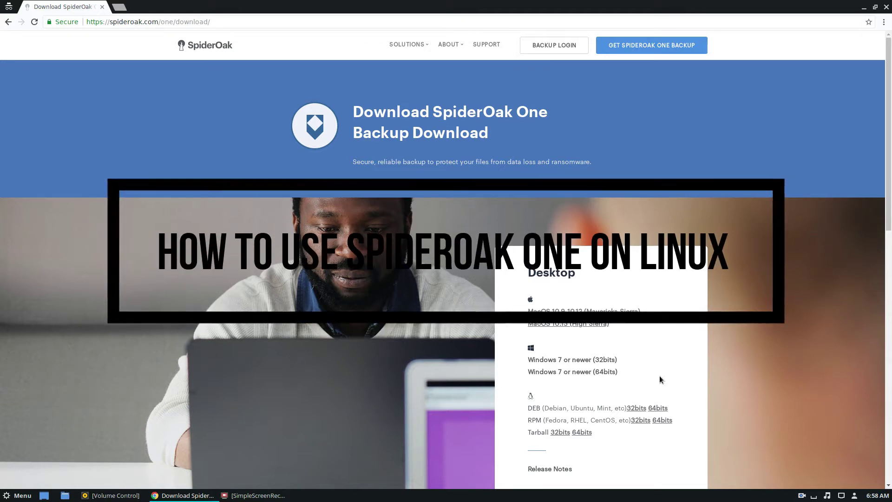
- Start downloading the SpiderOak ONE DEB package for Linux from the download page
scroll(689, 409, "down", 2)
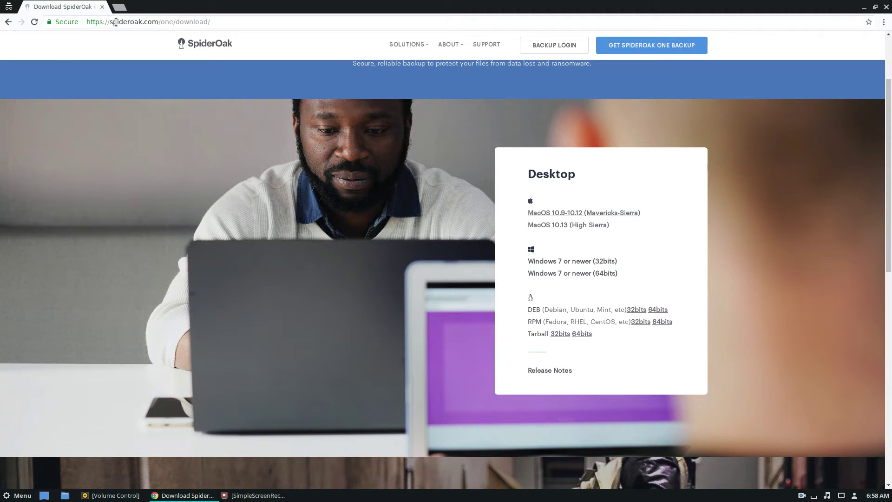
left_click_drag(114, 22, 159, 23)
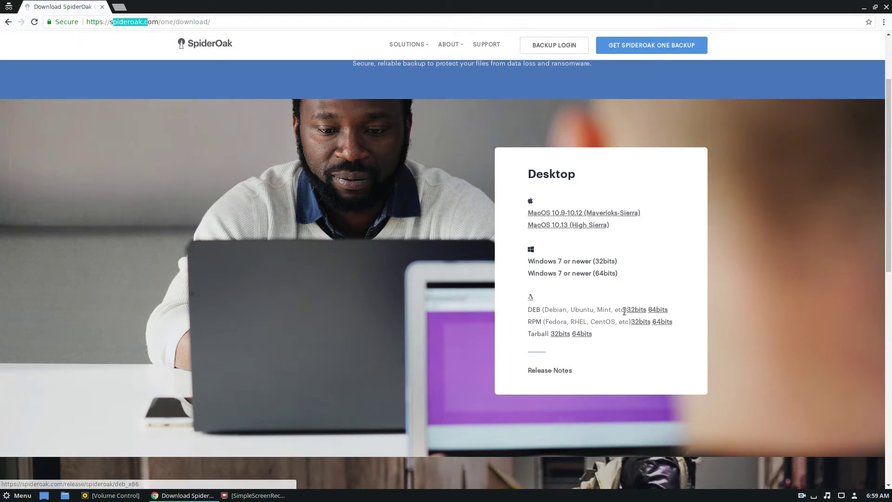
left_click(658, 310)
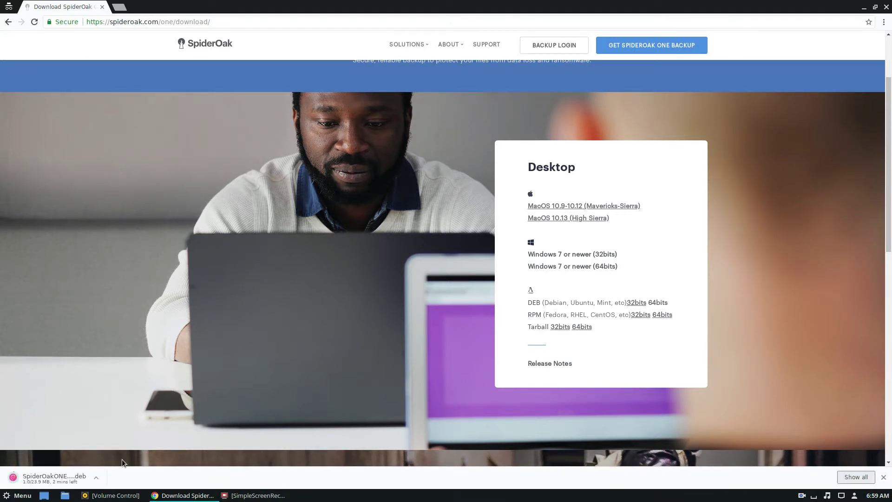
- Open a Terminal, change into ~/Downloads and list its files
left_click(18, 495)
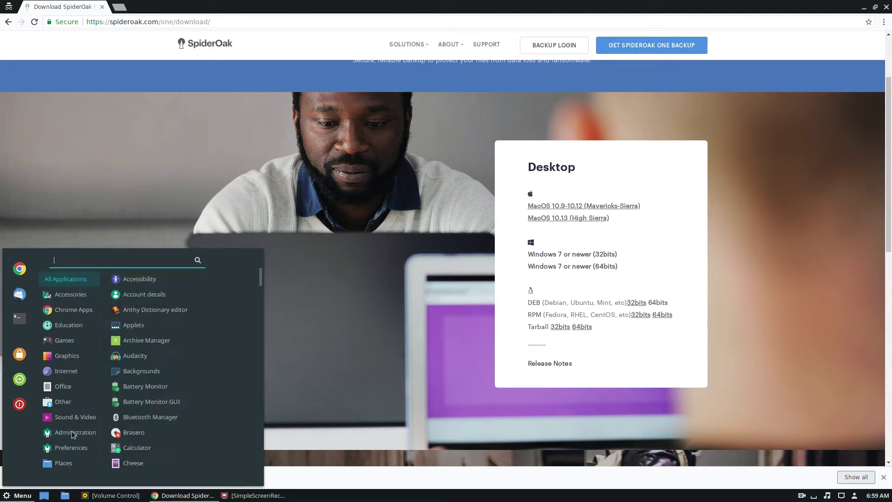
left_click(19, 312)
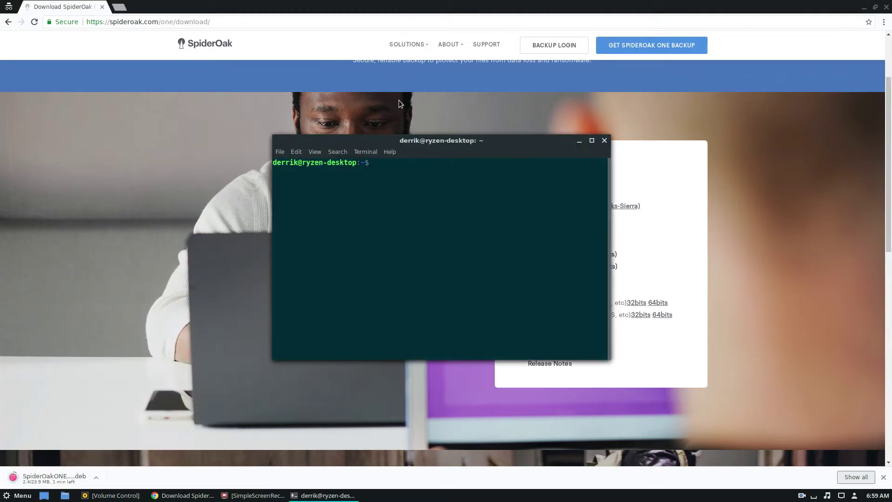
type("cd ~/Downloads")
key("Return")
type("ls")
key("Return")
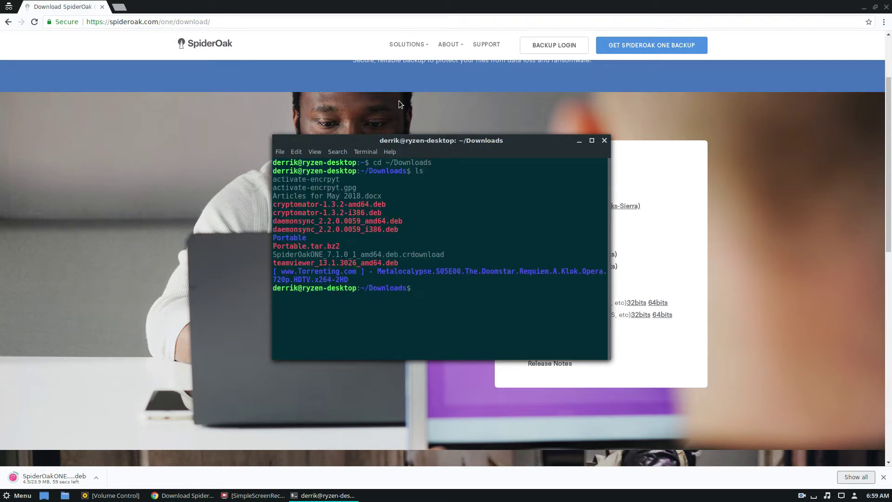
- Clear the screen and rerun ls *.deb until SpiderOakONE_7.1.0_1_amd64.deb appears, then begin sudo dpkg -i
type("cke")
key("BackSpace")
key("BackSpace")
type("lear")
key("Return")
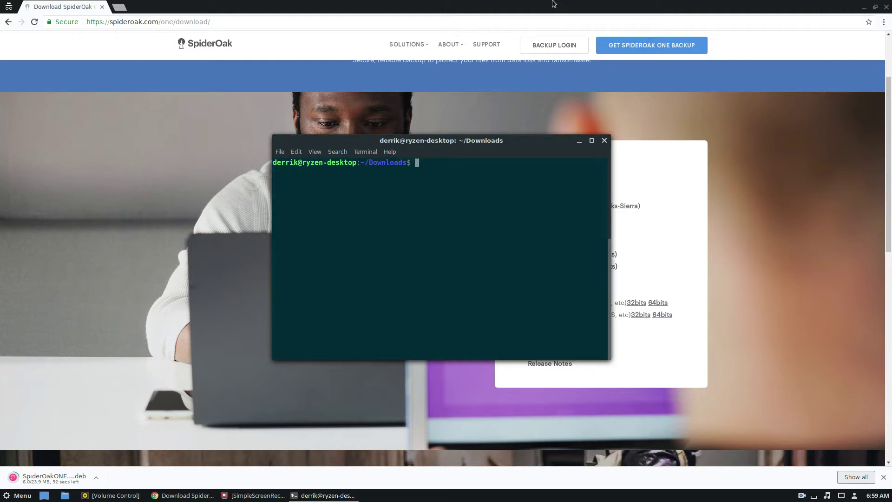
type("ls *.deb")
key("Return")
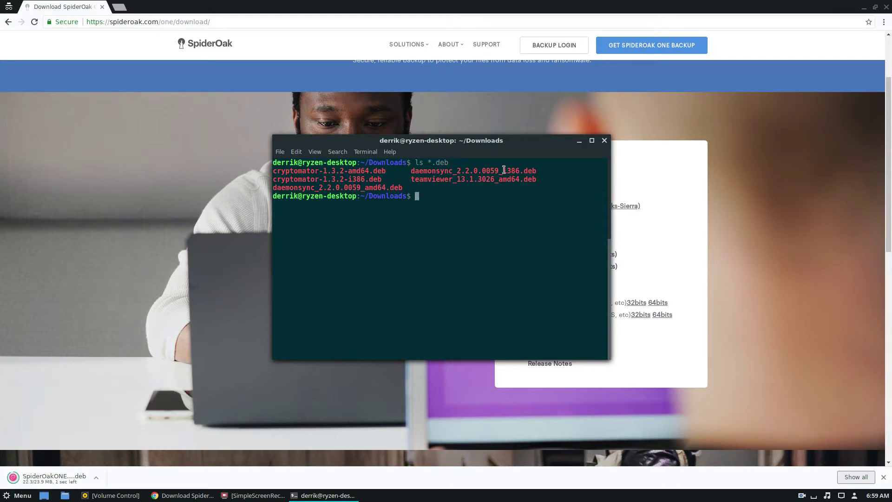
key("Up")
key("Return")
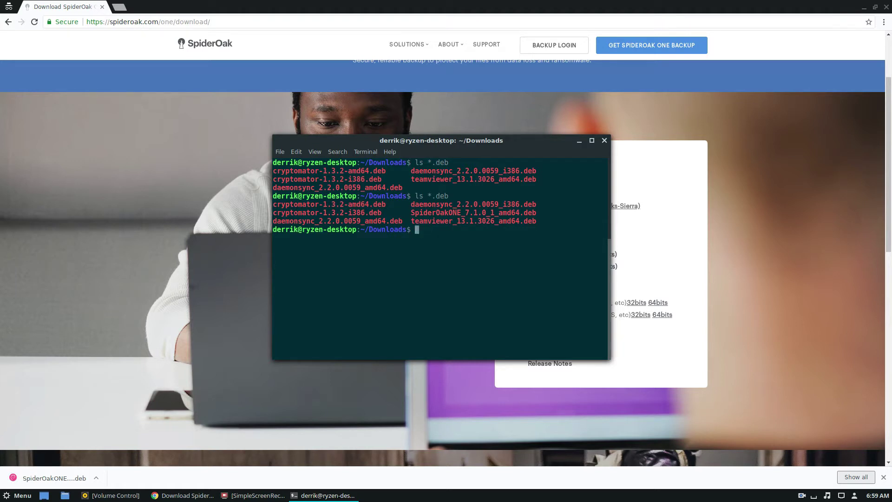
type("sudo dpkg -i Spi")
- Install SpiderOakONE_7.1.0_1_amd64.deb with sudo dpkg -i, then run sudo apt install -f
key("Tab")
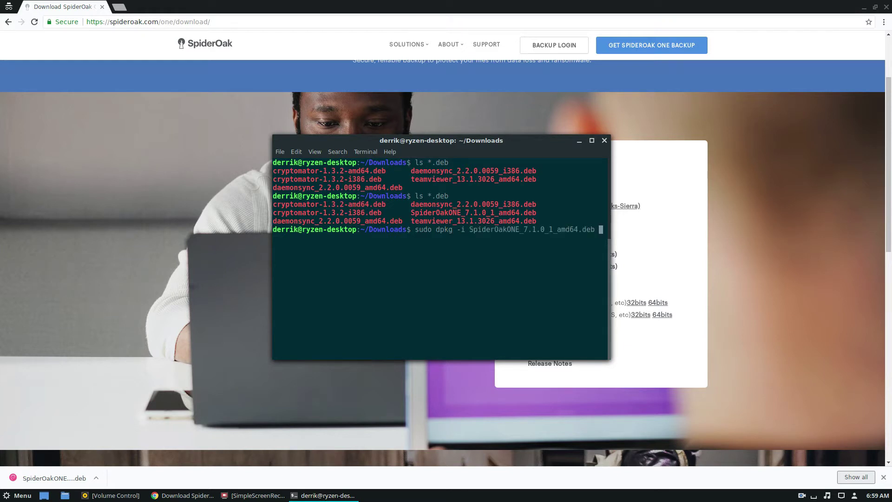
key("Return")
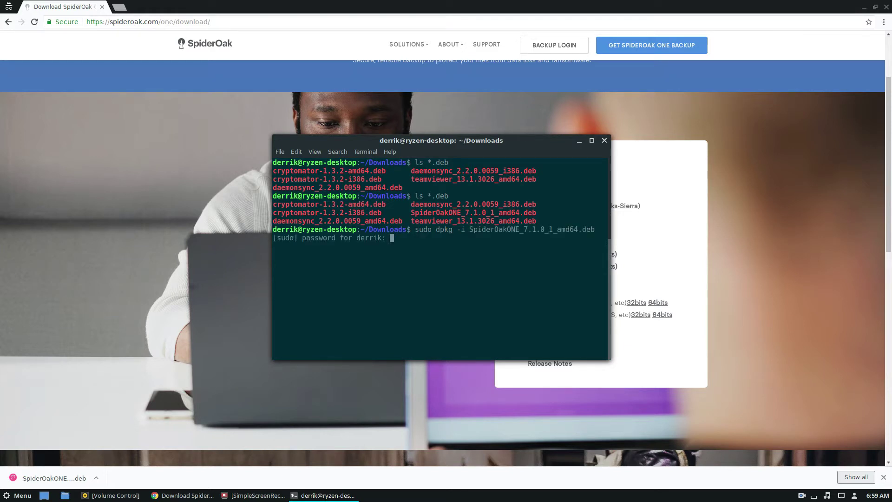
key("Return")
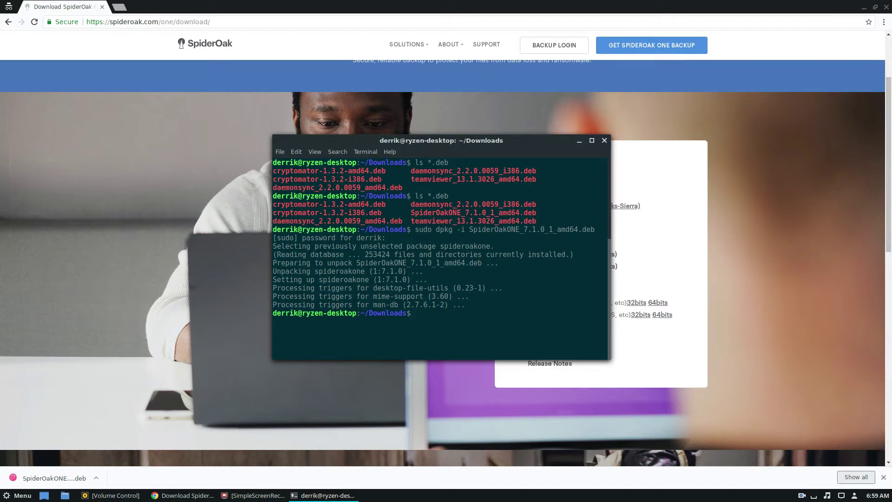
type("sudo apt install -f")
key("Return")
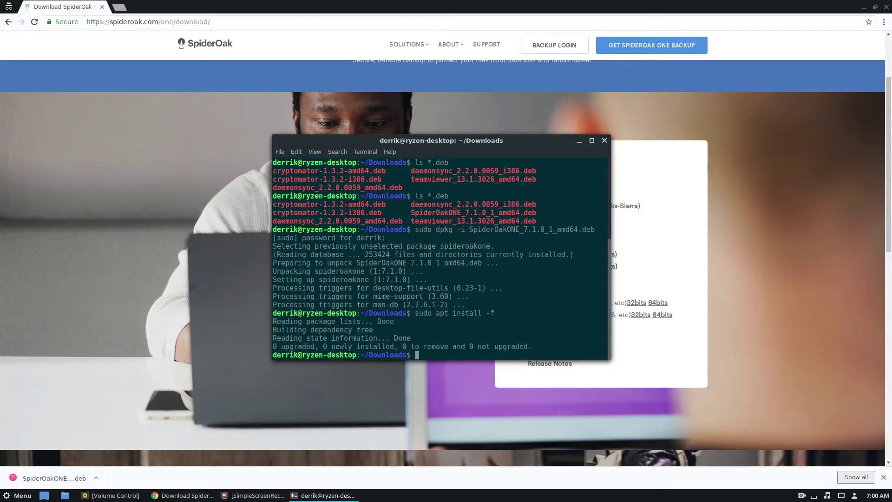
- Minimize Terminal and Chrome, launch SpiderOakONE maximized, then open the home folder
left_click(579, 140)
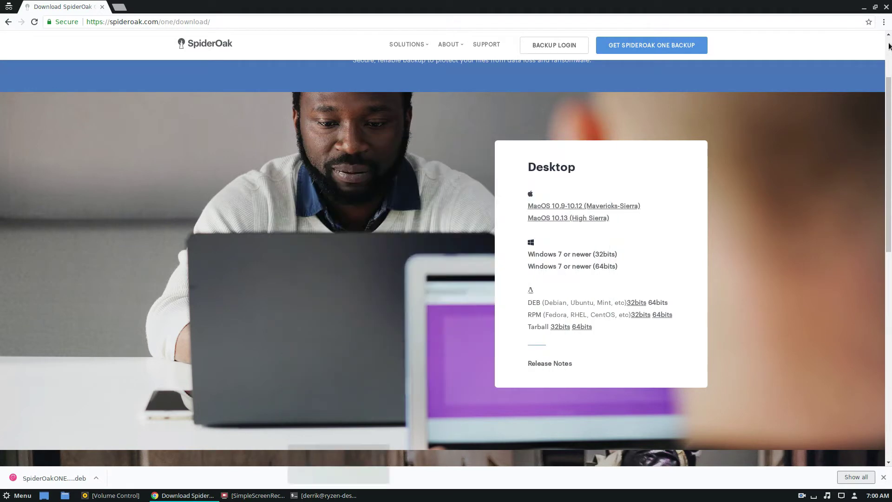
left_click(865, 8)
key("super")
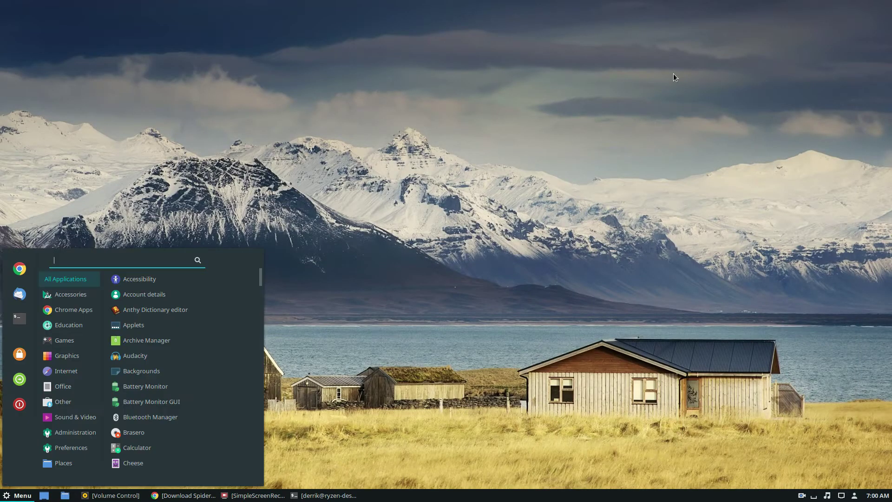
type("spi")
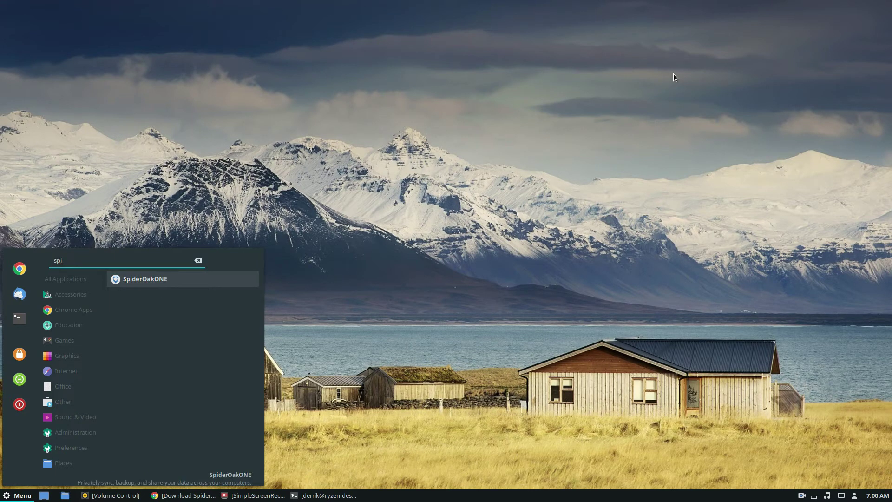
key("Return")
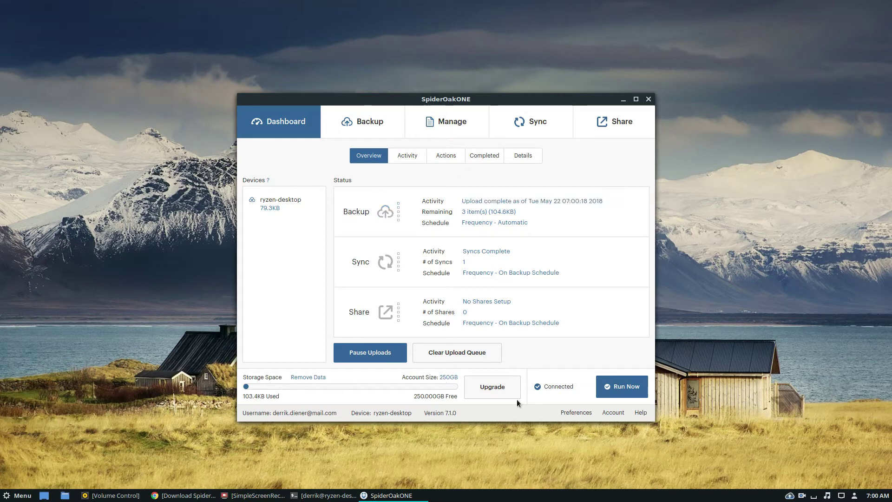
left_click(635, 99)
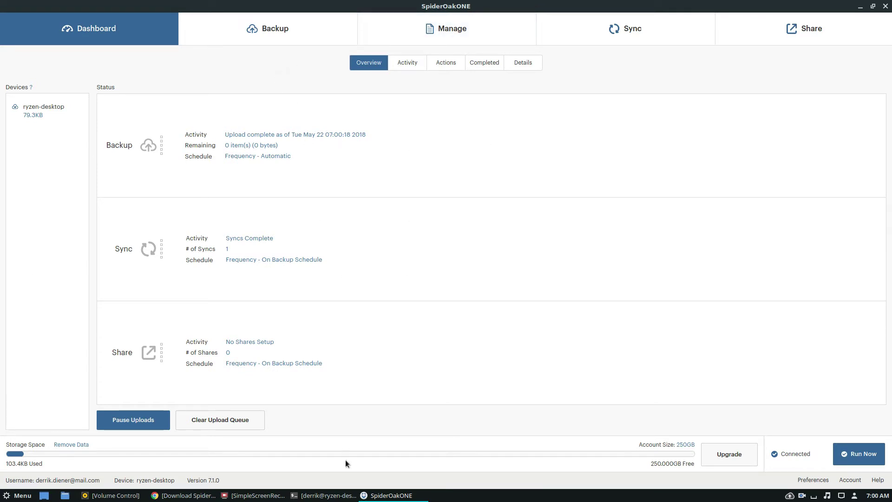
left_click(65, 495)
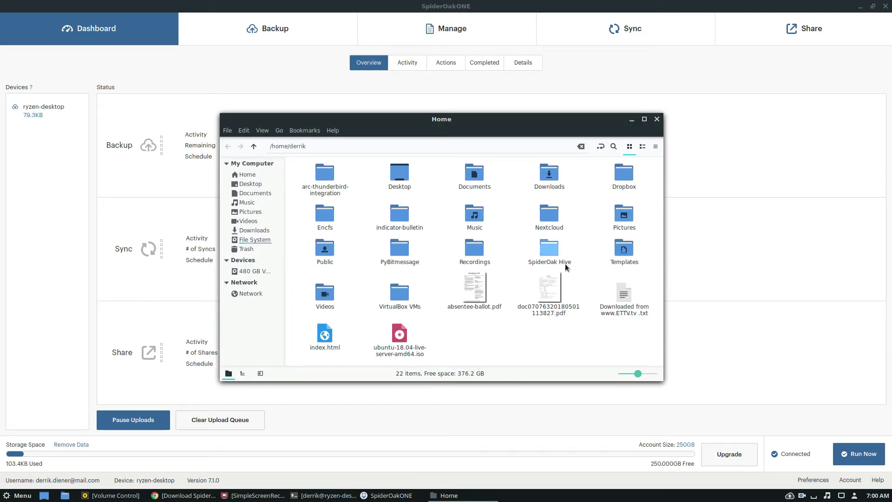
- Inside SpiderOak Hive, create a new folder named test
double_click(550, 251)
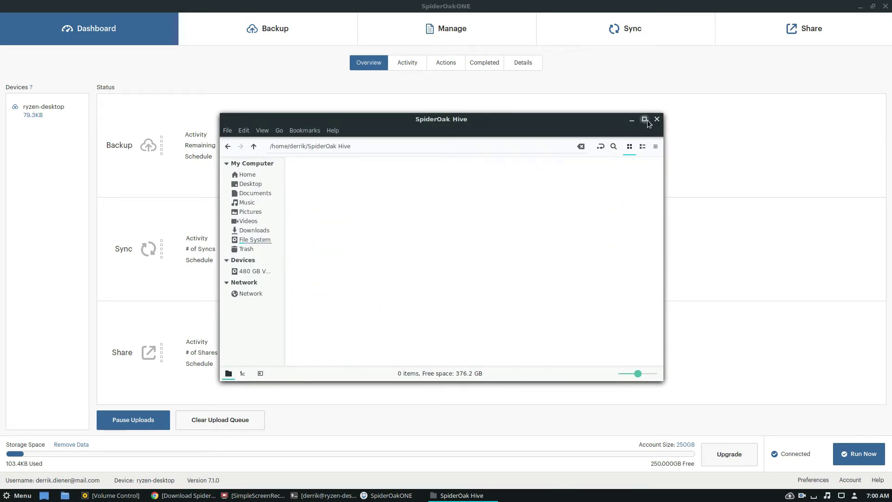
left_click(645, 120)
right_click(118, 64)
left_click(158, 68)
type("test")
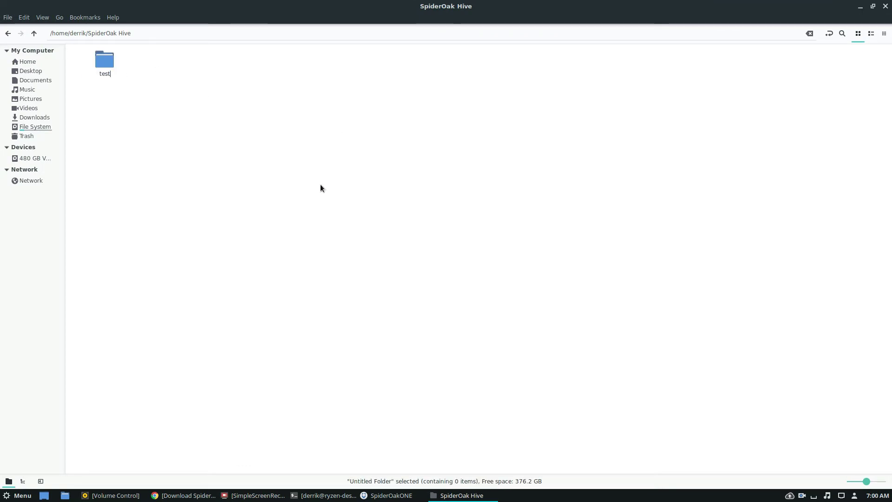
key("Return")
- Select absentee-ballot.pdf in the home folder and move between Home and SpiderOak Hive
right_click(332, 66)
key("Escape")
left_click(48, 61)
left_click(586, 148)
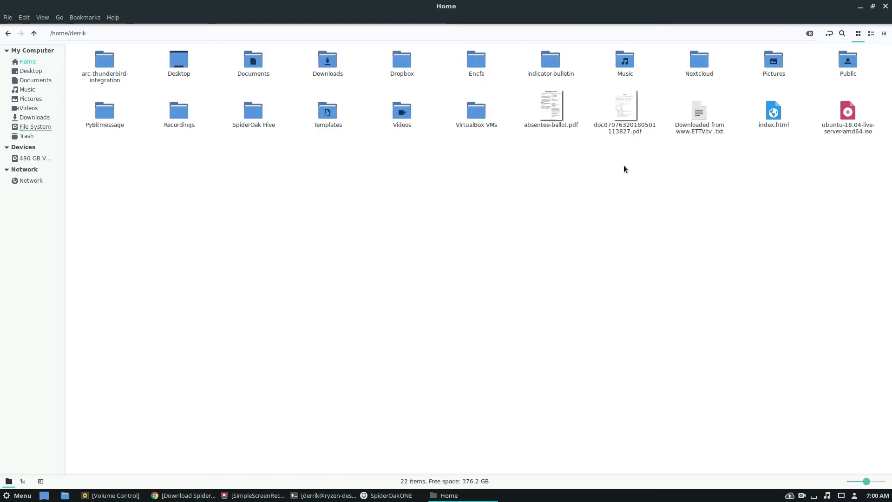
left_click_drag(568, 180, 546, 126)
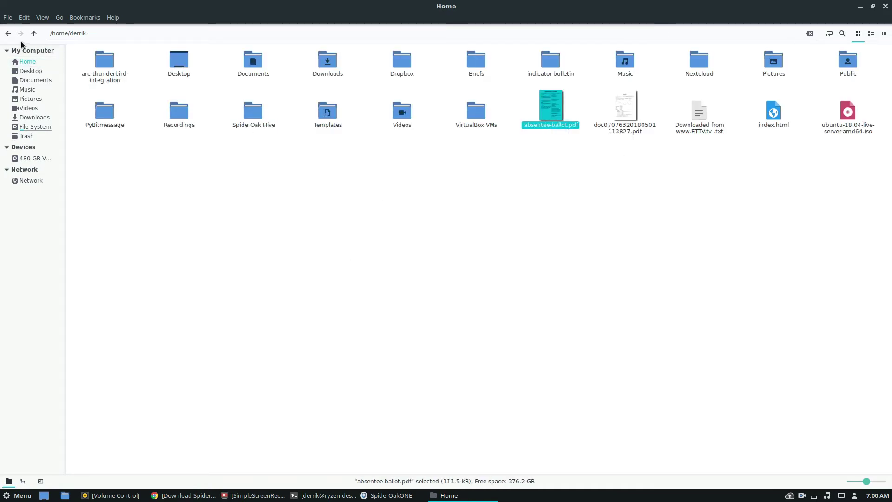
left_click(8, 33)
left_click(116, 78)
left_click(144, 77)
right_click(196, 82)
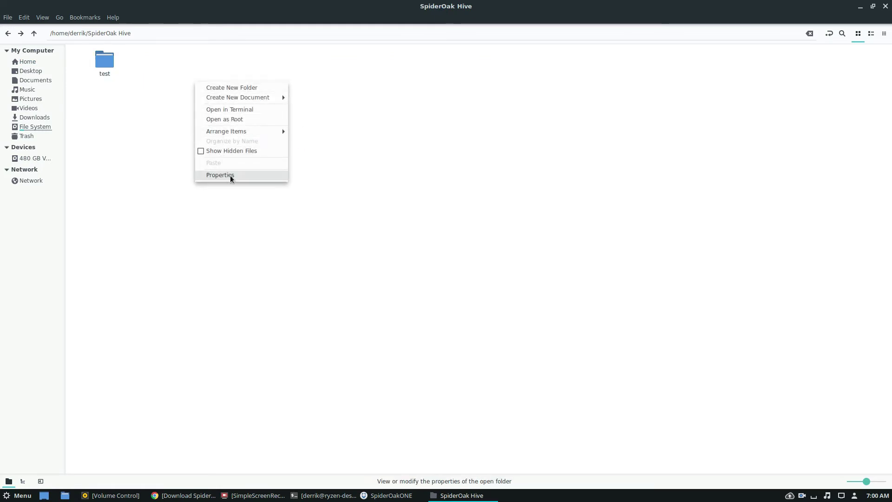
left_click(41, 26)
left_click(8, 33)
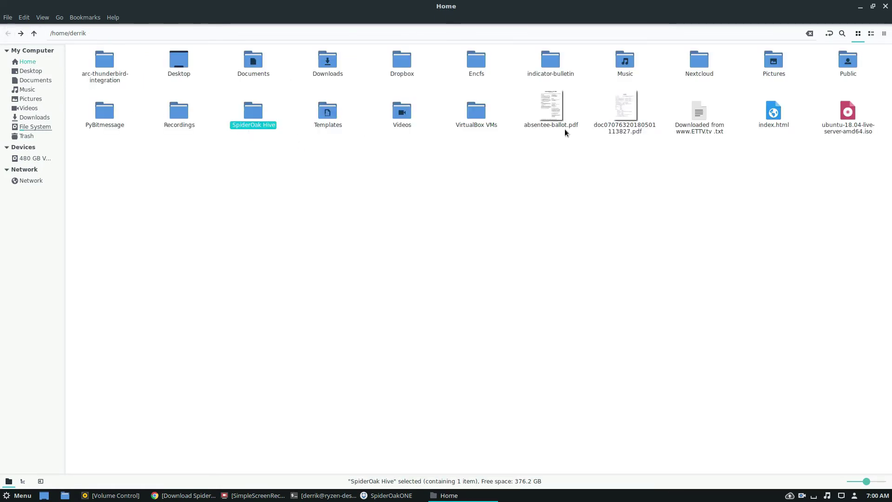
- Copy absentee-ballot.pdf from Home into SpiderOak Hive and run the backup now
right_click(560, 123)
left_click(575, 157)
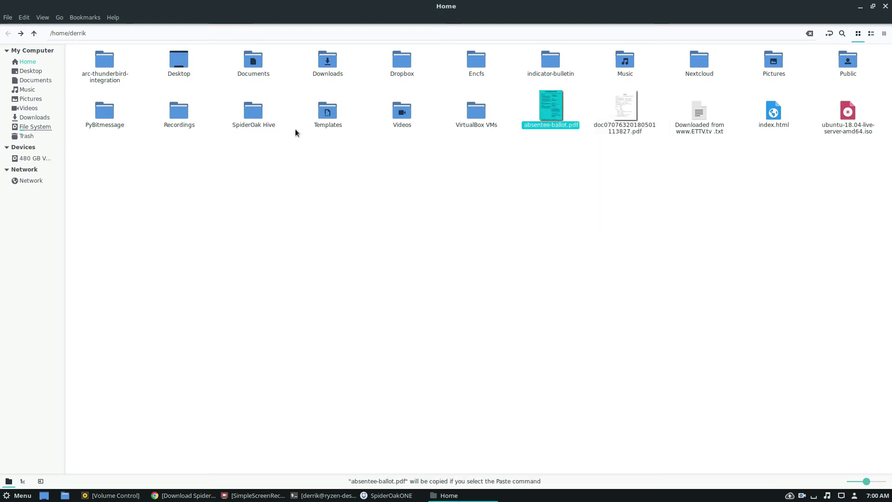
left_click(265, 119)
left_click(264, 119)
right_click(236, 110)
left_click(254, 112)
double_click(253, 111)
right_click(186, 88)
left_click(216, 165)
left_click(328, 142)
left_click(860, 6)
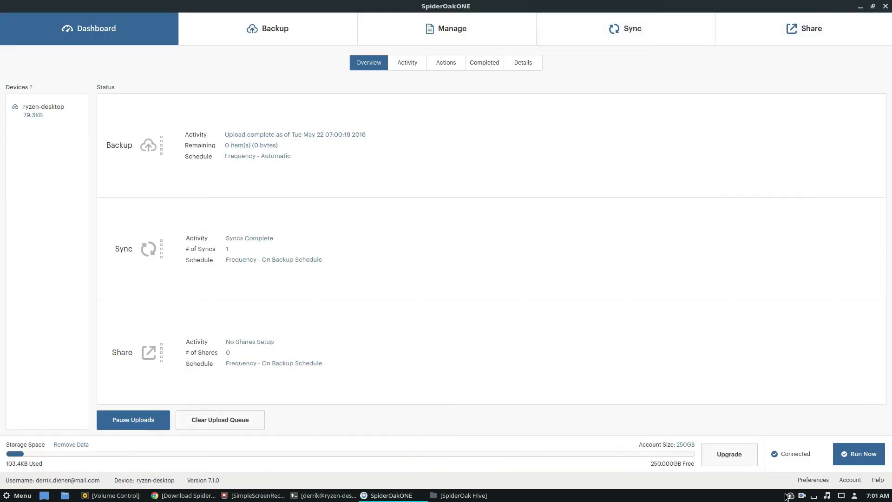
left_click(874, 454)
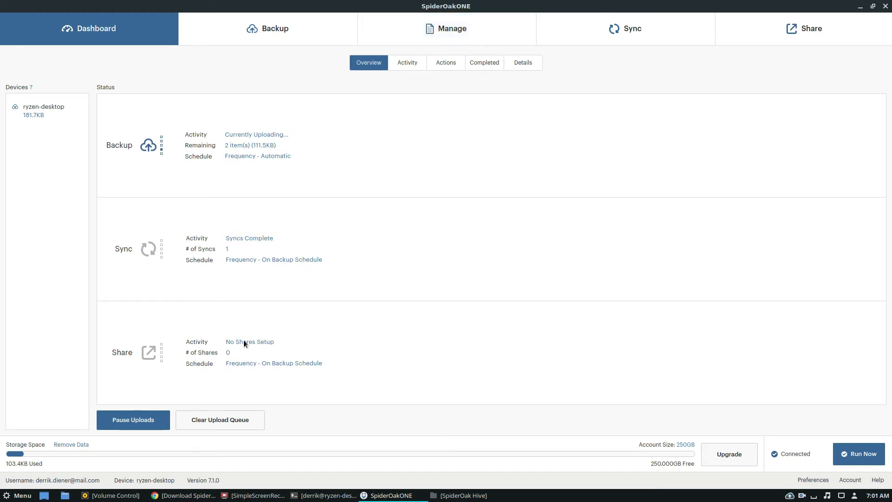
- In Manage, expand ryzen-desktop > home > user folder > SpiderOak Hive and its test folder
left_click(439, 29)
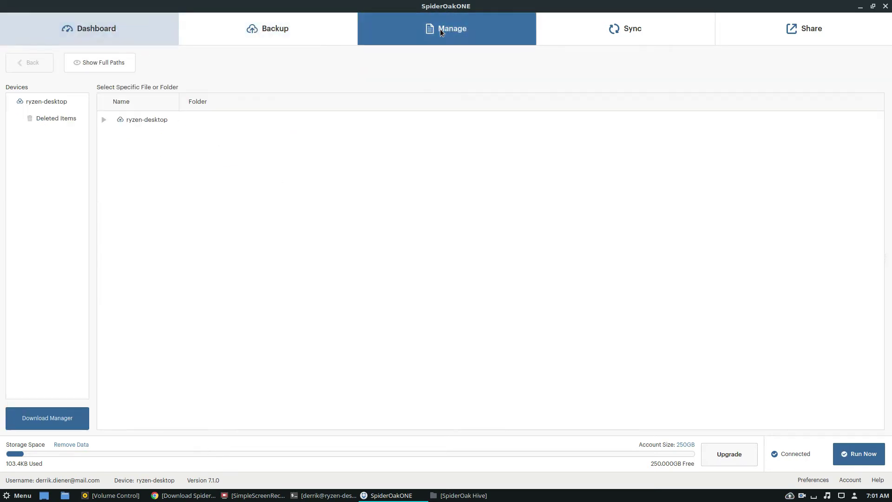
left_click(104, 120)
left_click(103, 119)
left_click(112, 135)
left_click(120, 154)
left_click(137, 176)
left_click(132, 170)
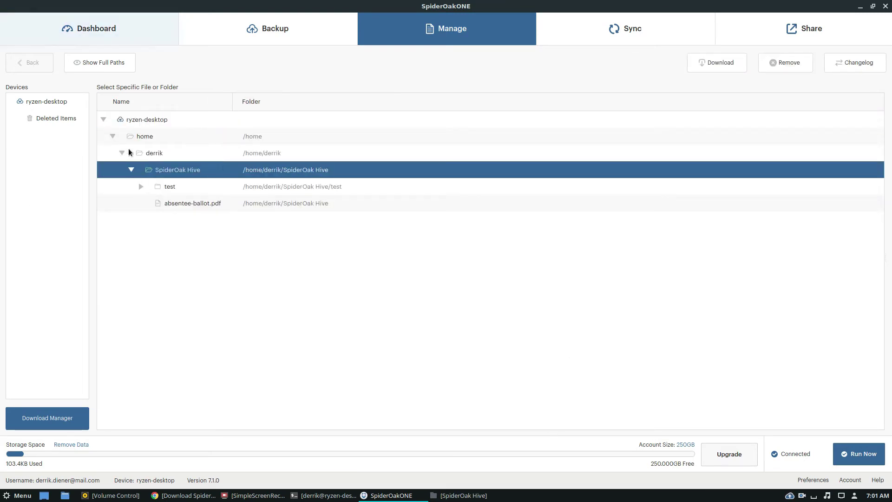
left_click(140, 186)
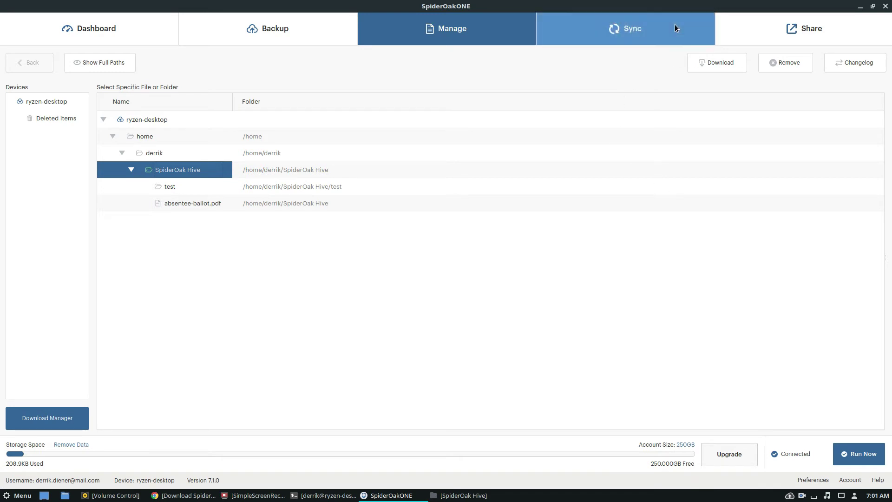
- Show the Sync view with the SpiderOak Hive Global Sync Folder marked Synced
left_click(614, 29)
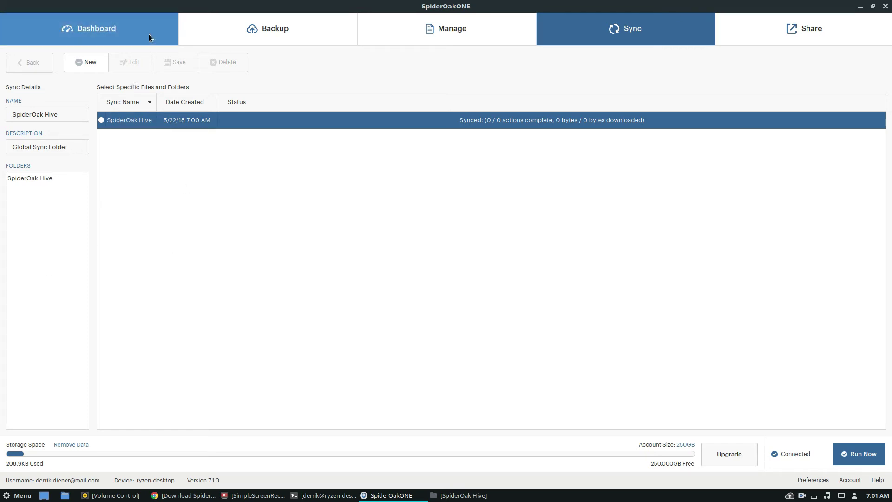
- In the Backup file tree, collapse the home folder and expand / > etc
left_click(251, 25)
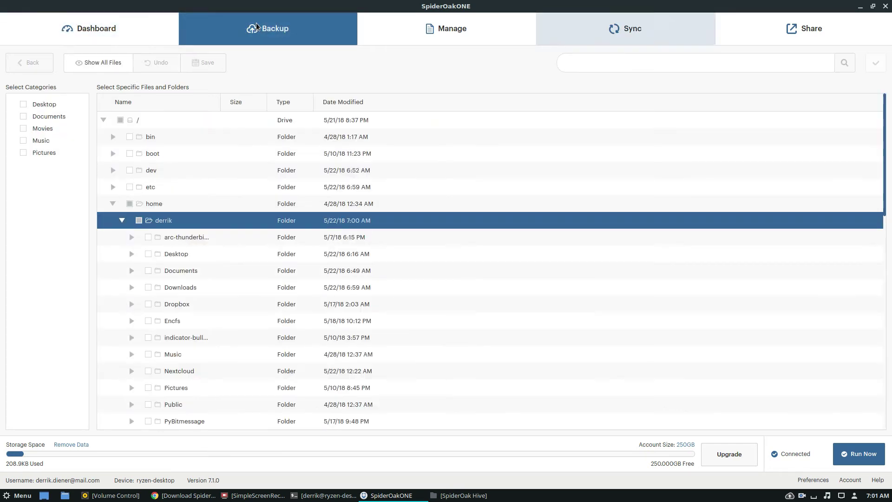
left_click(121, 221)
left_click(123, 221)
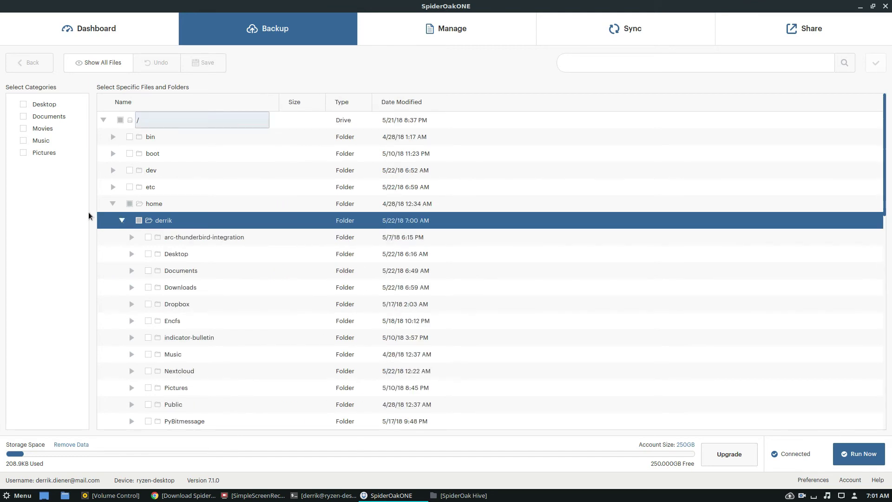
left_click(120, 220)
scroll(173, 222, "down", 5)
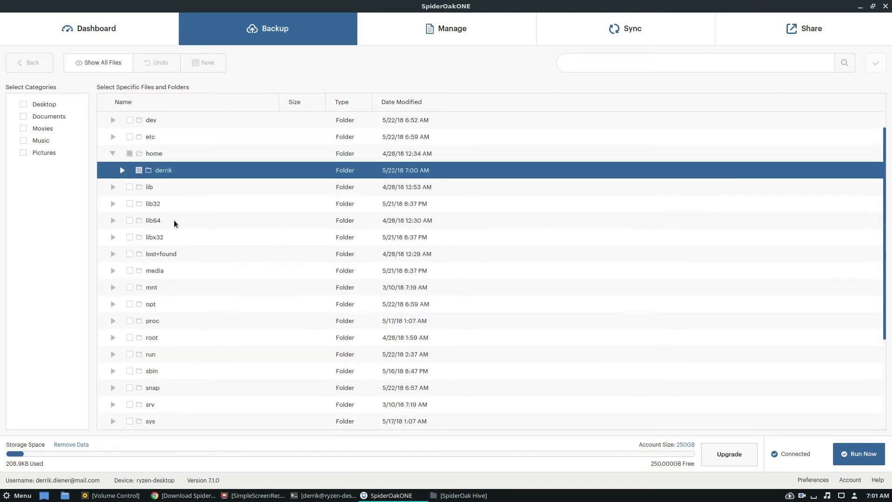
scroll(180, 219, "up", 5)
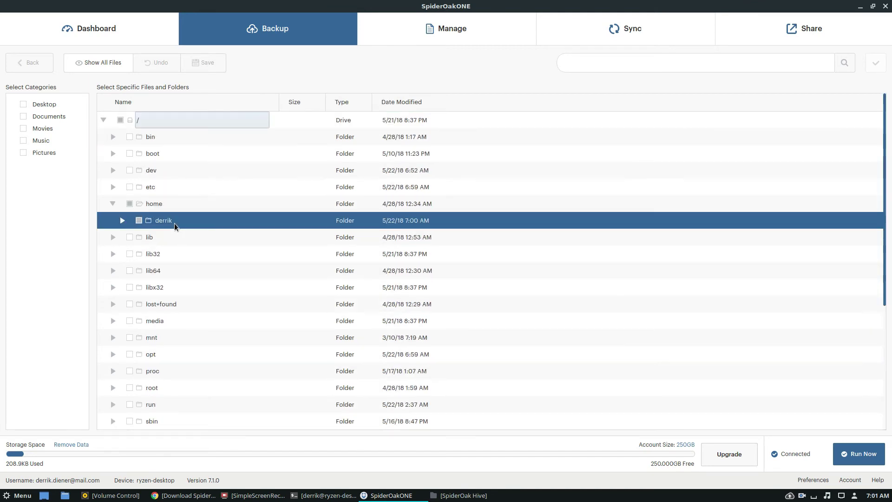
left_click(113, 186)
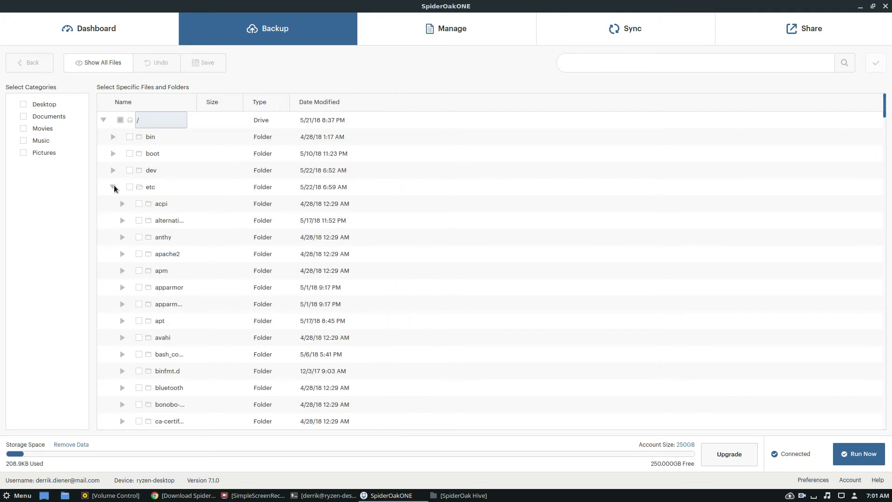
scroll(199, 271, "down", 2)
scroll(199, 269, "down", 20)
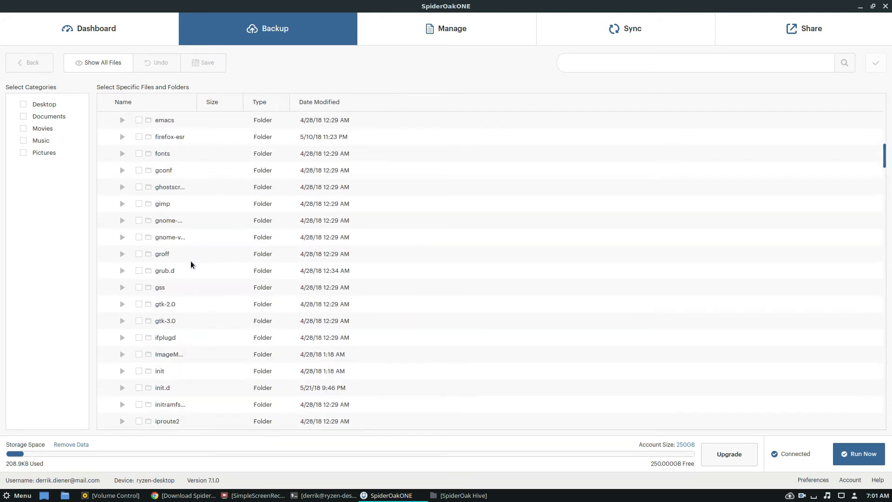
scroll(175, 271, "down", 15)
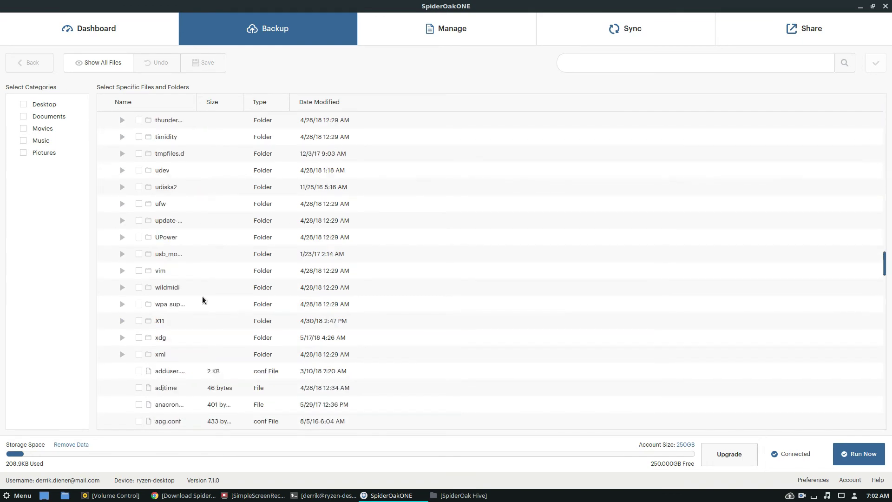
scroll(194, 317, "down", 20)
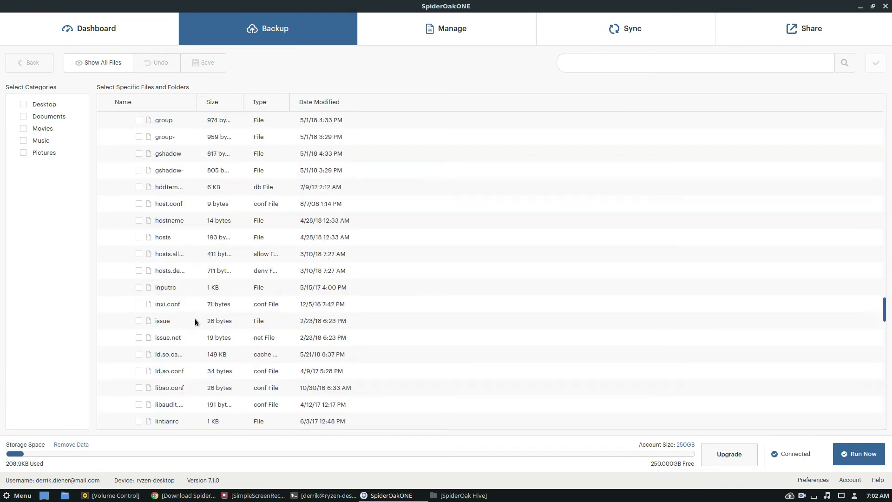
scroll(190, 316, "down", 2)
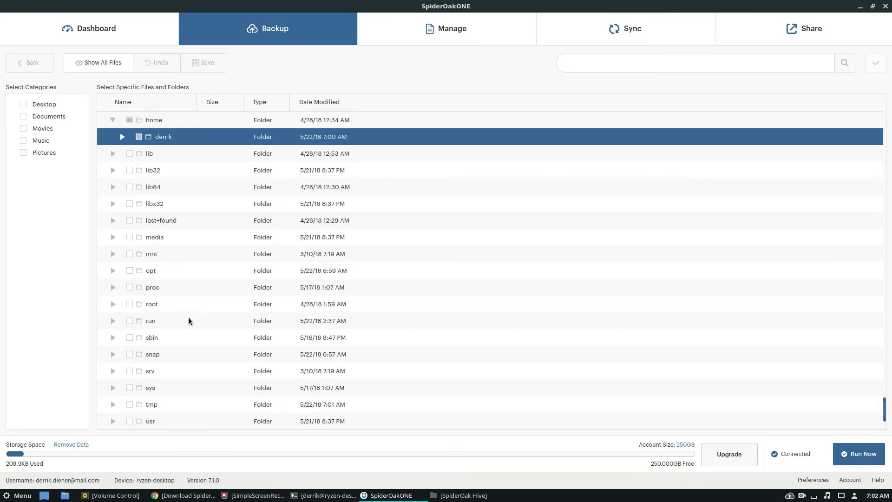
scroll(174, 211, "up", 10)
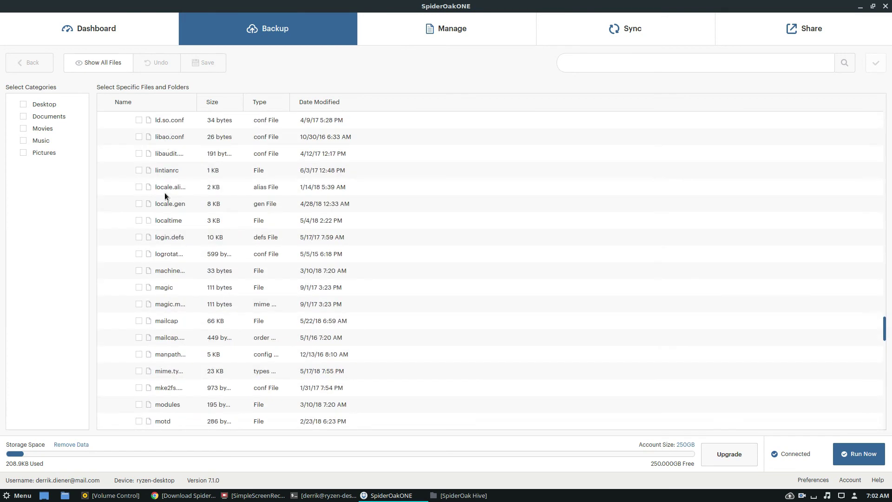
scroll(173, 255, "down", 3)
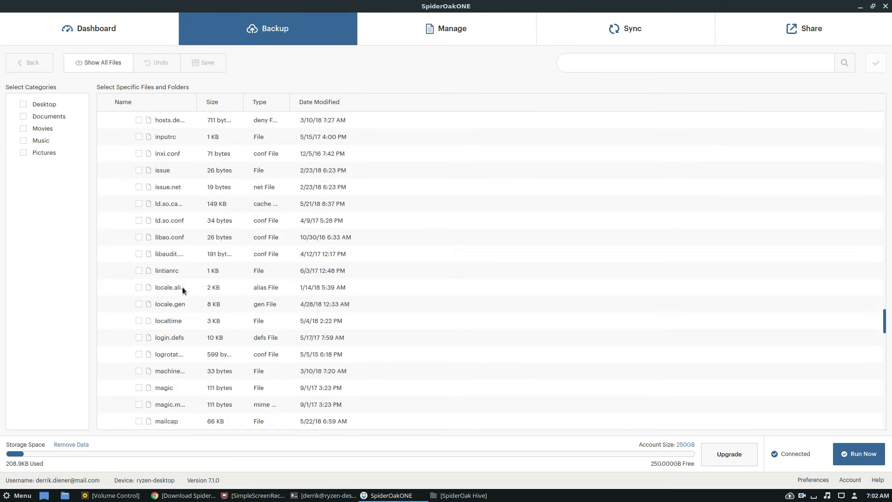
scroll(169, 338, "up", 3)
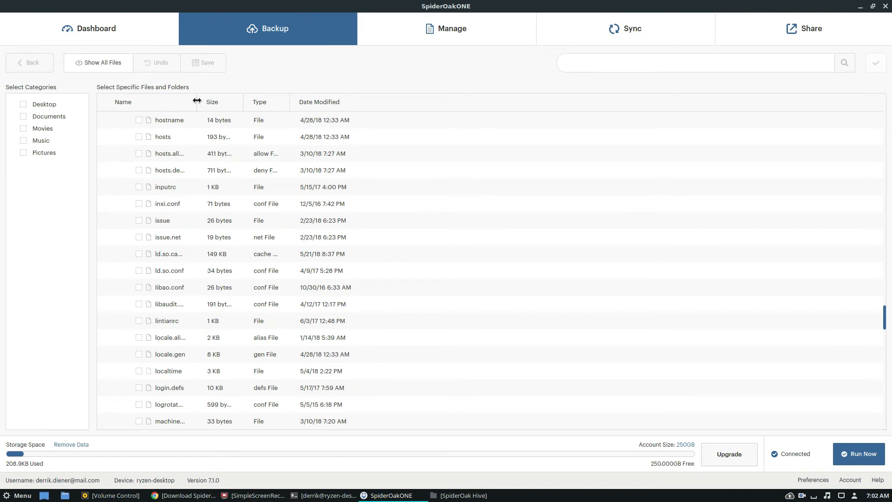
- Widen the Name column, tick fstab for backup, and run the backup now
left_click_drag(197, 101, 260, 102)
scroll(237, 295, "up", 3)
scroll(237, 296, "up", 3)
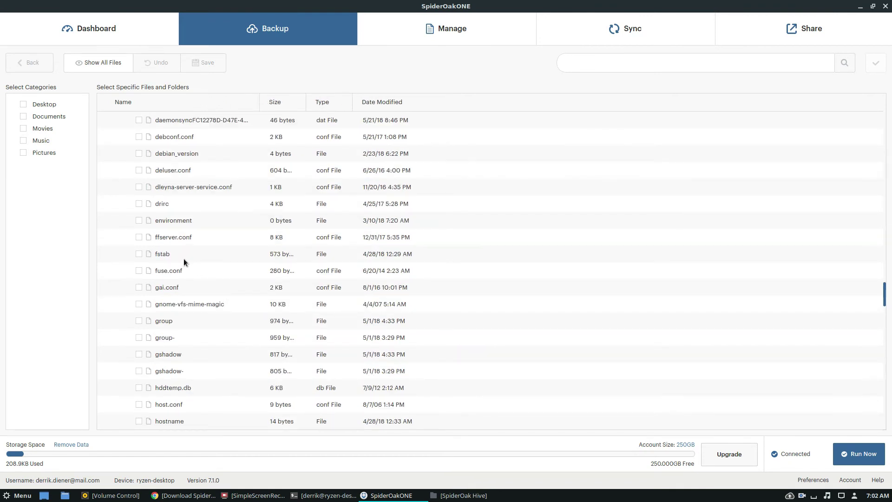
left_click(138, 254)
left_click(855, 456)
- Save the new selection, upload it, and select fstab under etc in Manage
left_click(427, 27)
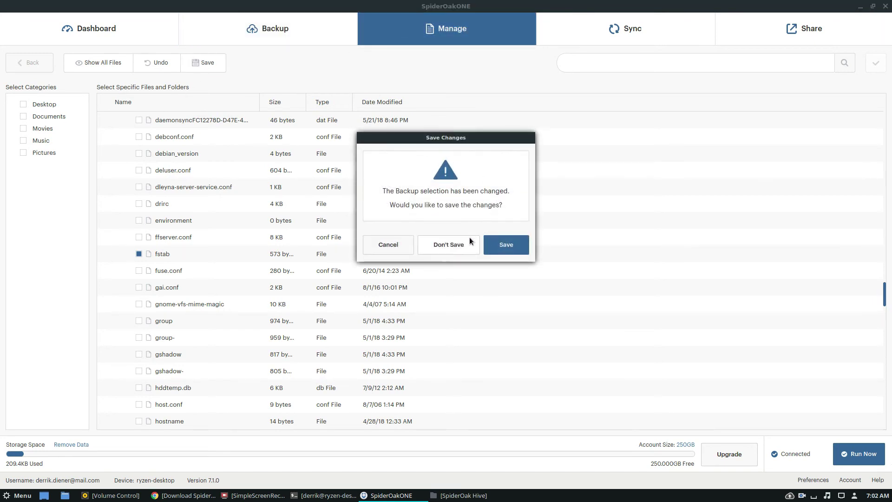
left_click(500, 250)
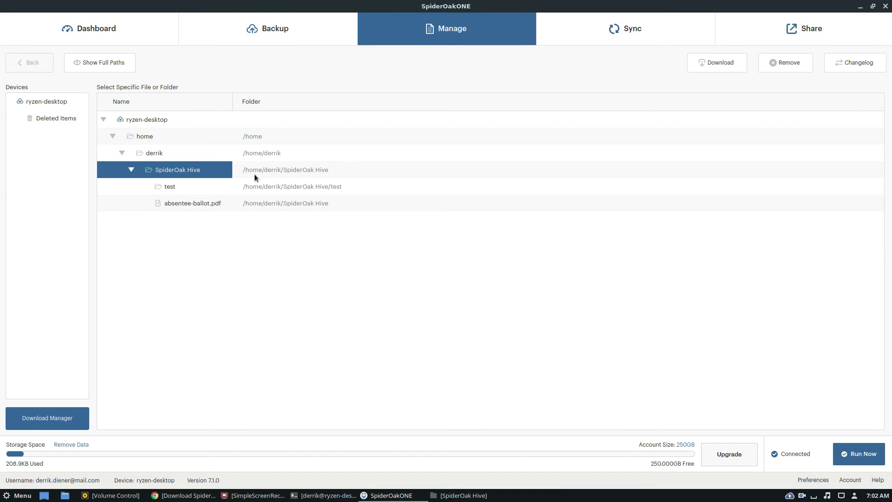
left_click(858, 460)
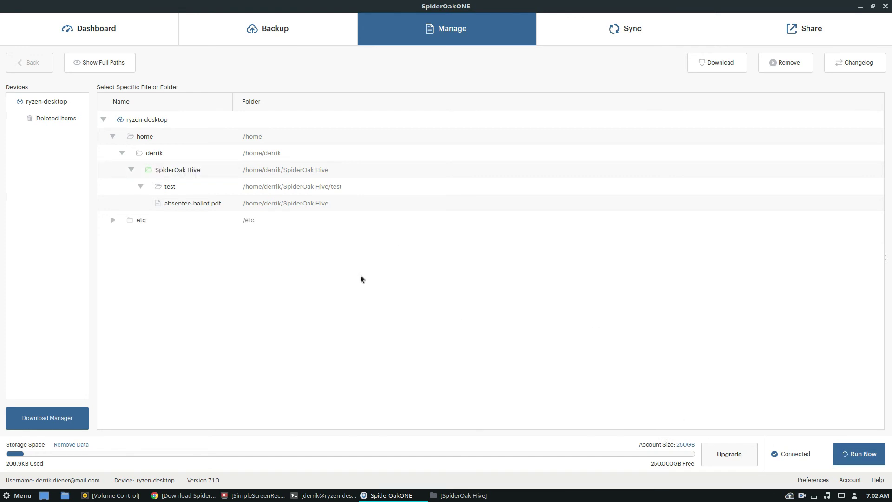
left_click(112, 220)
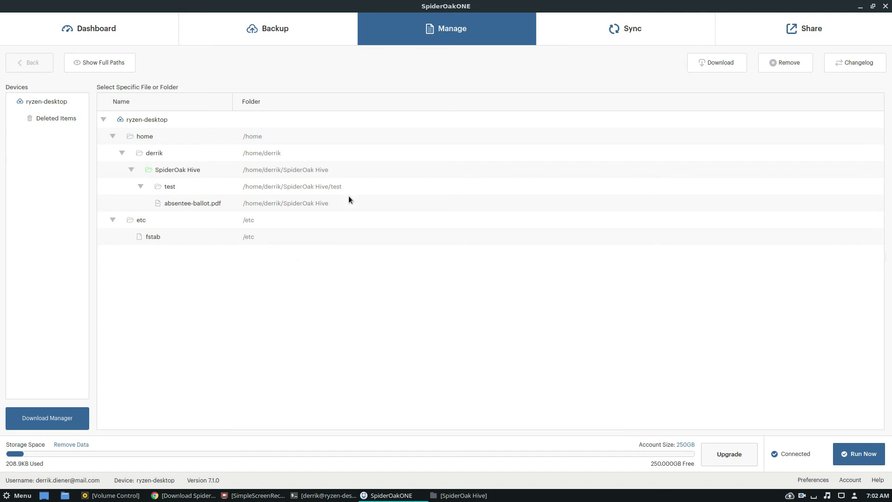
left_click(153, 234)
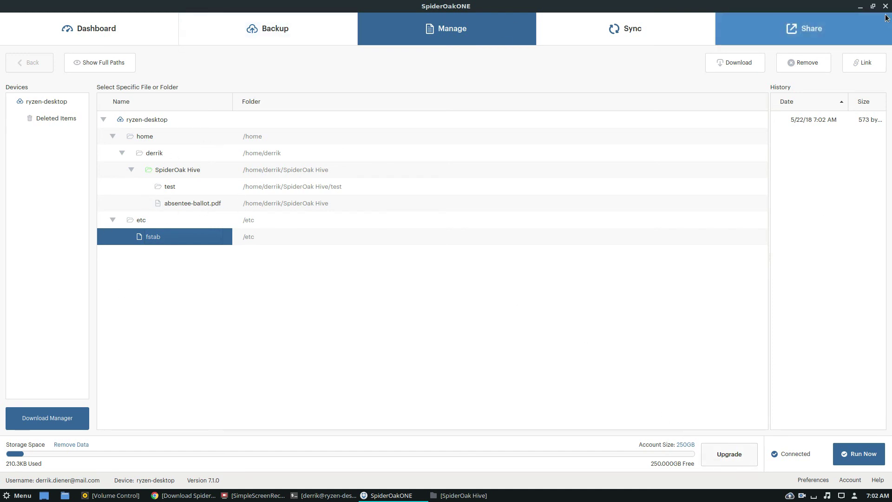
- Cancel the ShareID setup and return to the Dashboard showing the upload complete
left_click(804, 29)
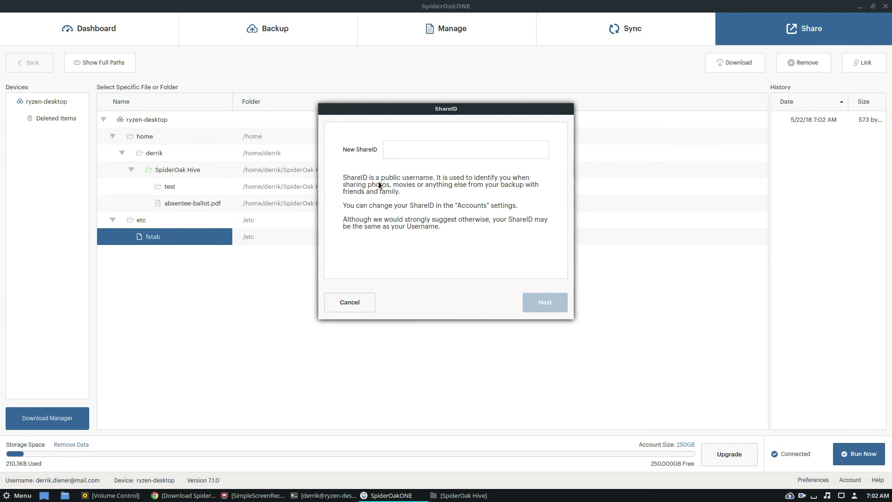
left_click(356, 302)
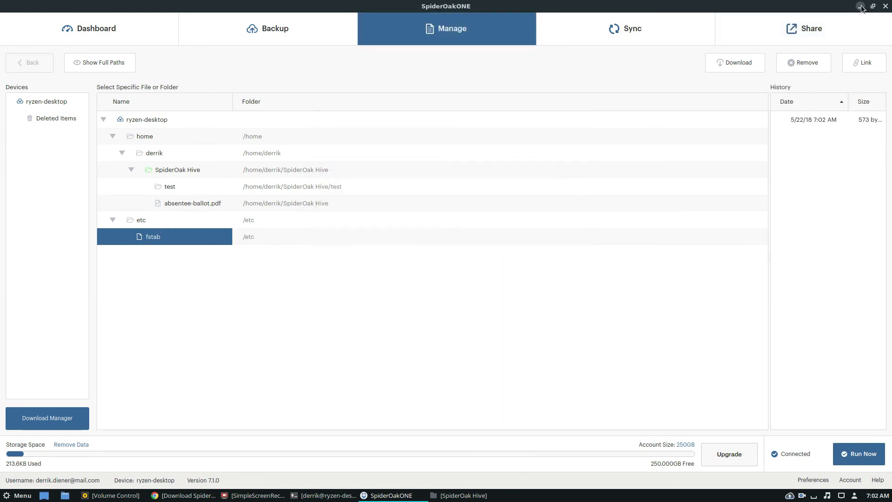
left_click(126, 38)
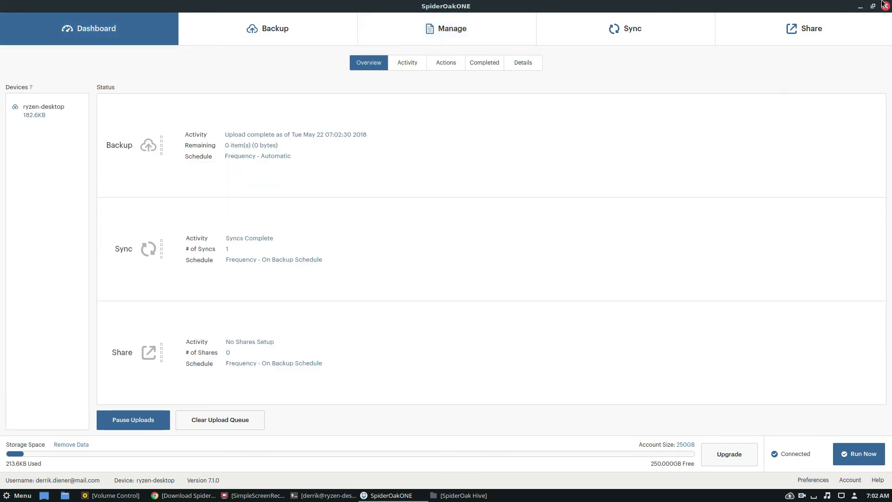
- Minimize SpiderOak ONE and restore the Chrome window showing the SpiderOak download page
left_click(860, 6)
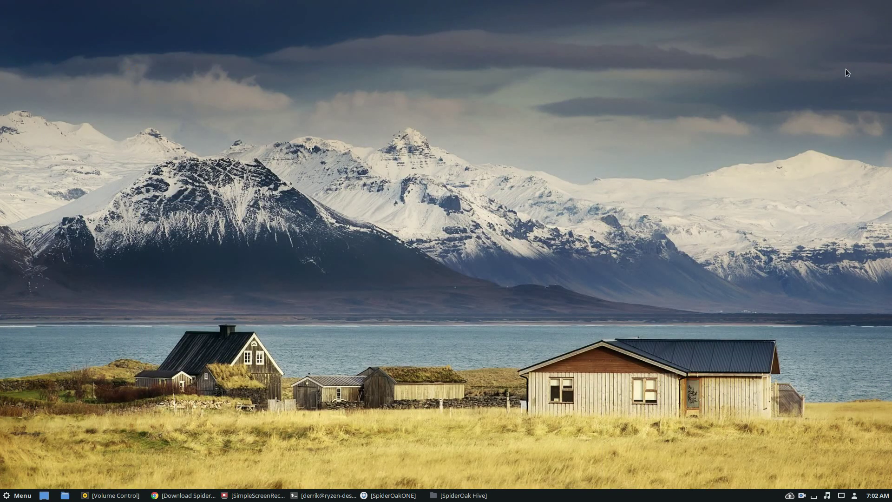
left_click(183, 496)
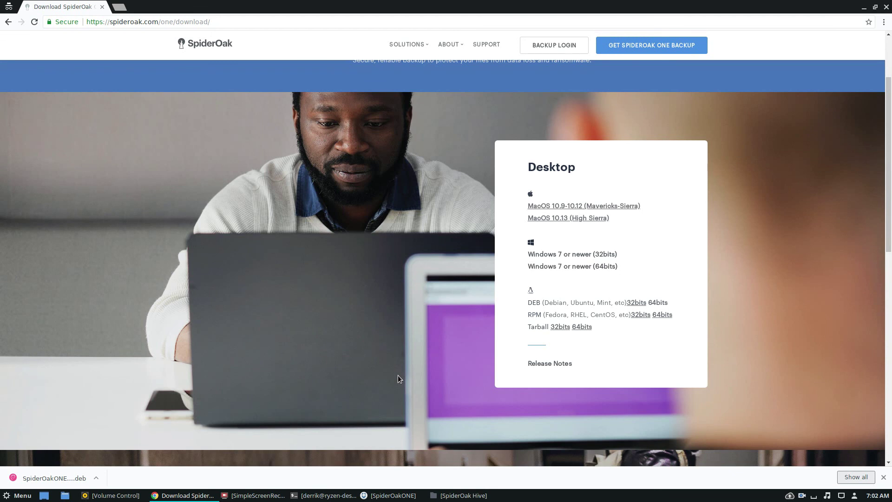